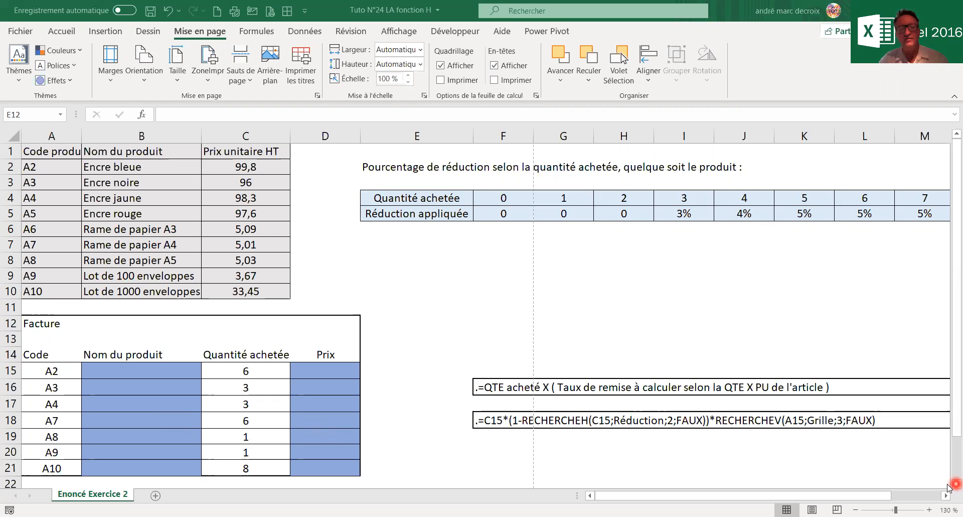
{"action": "scroll", "coordinate": [949, 489], "scroll_direction": "down", "scroll_amount": 2}
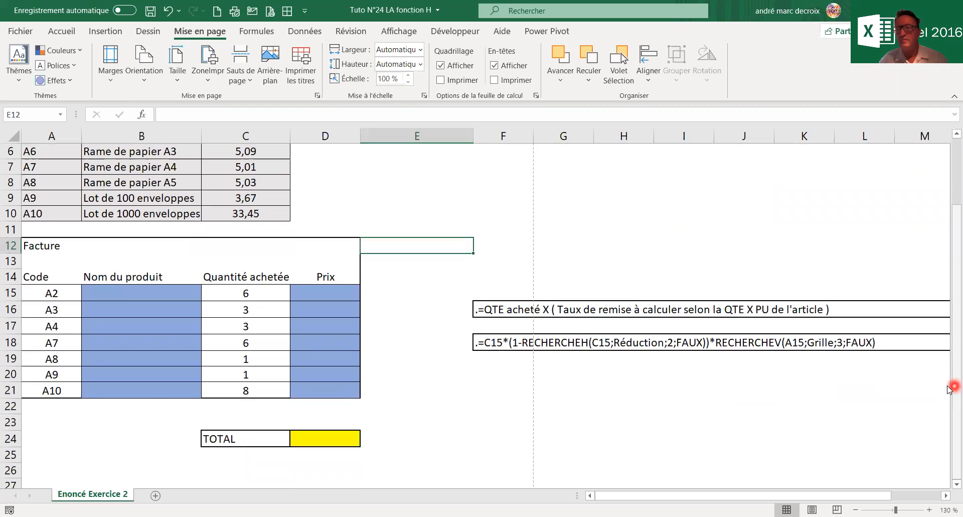
{"action": "left_click_drag", "start_coordinate": [949, 324], "coordinate": [950, 253]}
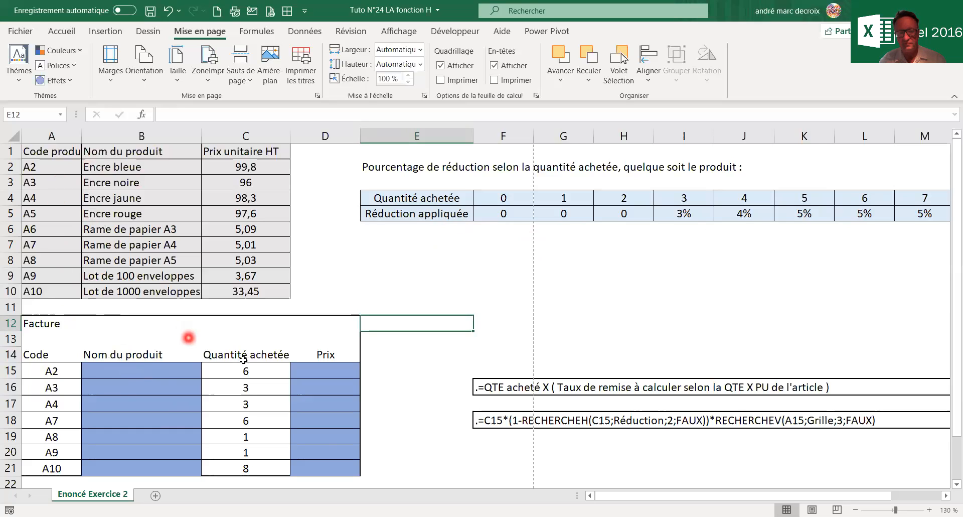
{"action": "left_click", "coordinate": [120, 372]}
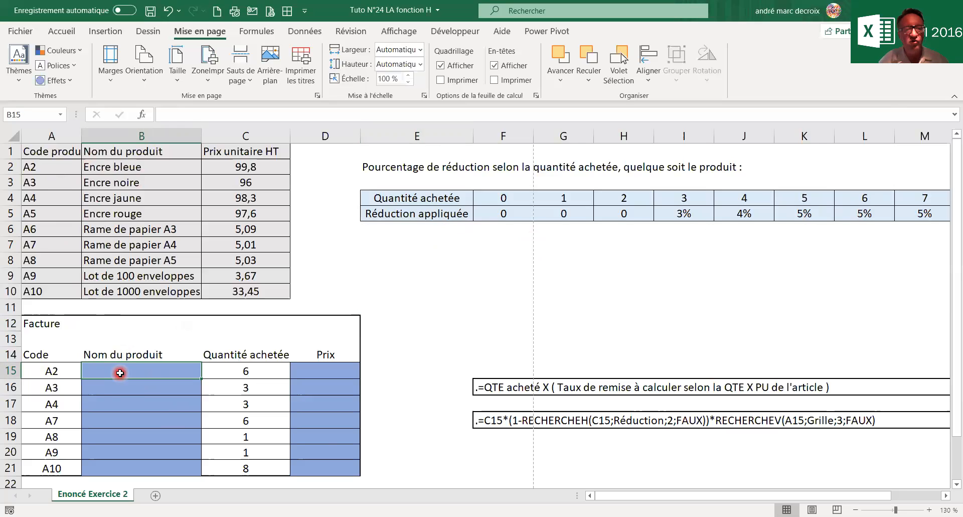
{"action": "left_click", "coordinate": [49, 370]}
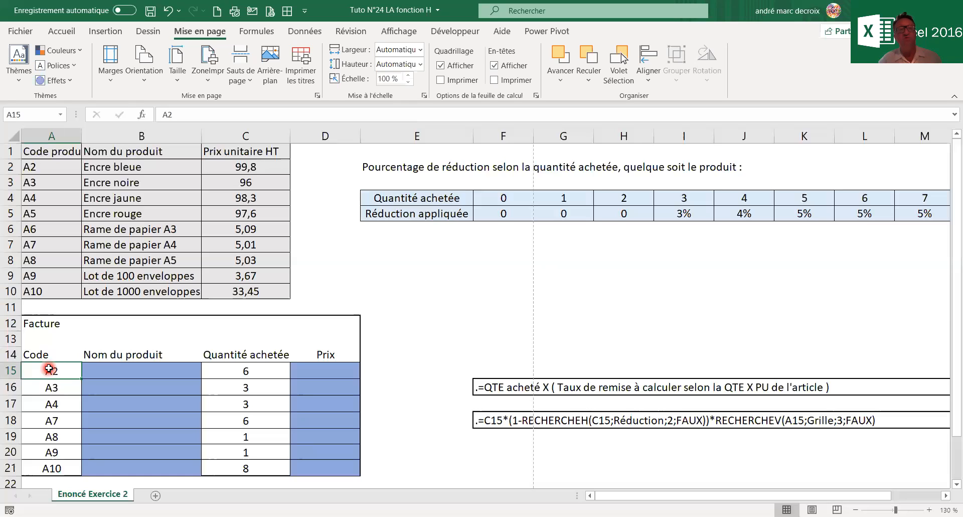
Step: Start a RECHERCHEV formula in B15 of the Facture table with the product code in A15 as the lookup value
{"action": "left_click", "coordinate": [114, 372]}
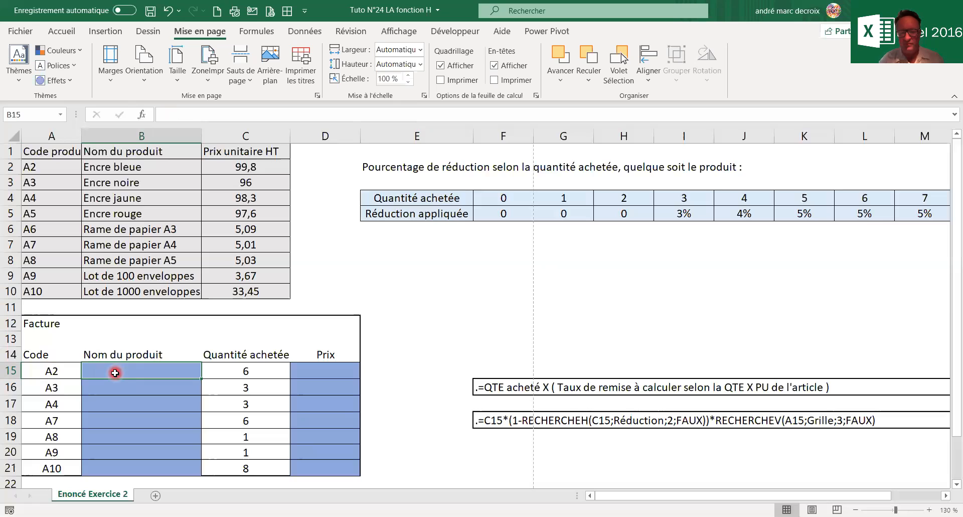
{"action": "type", "text": "="}
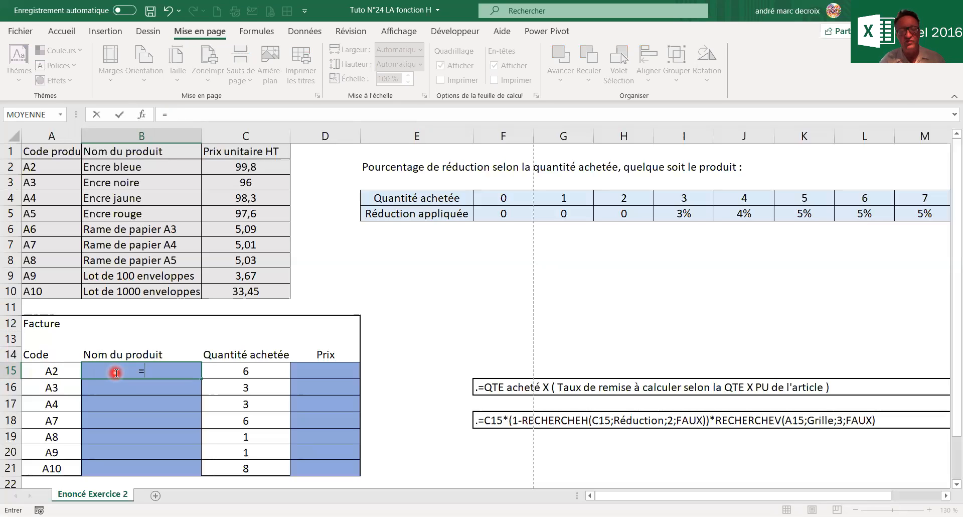
{"action": "type", "text": "rece"}
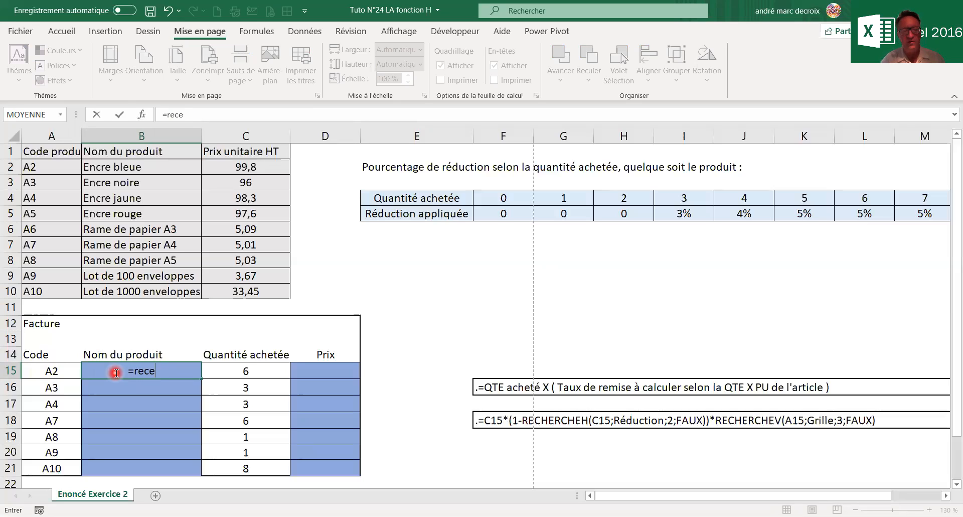
{"action": "key", "text": "BackSpace"}
{"action": "type", "text": "herche"}
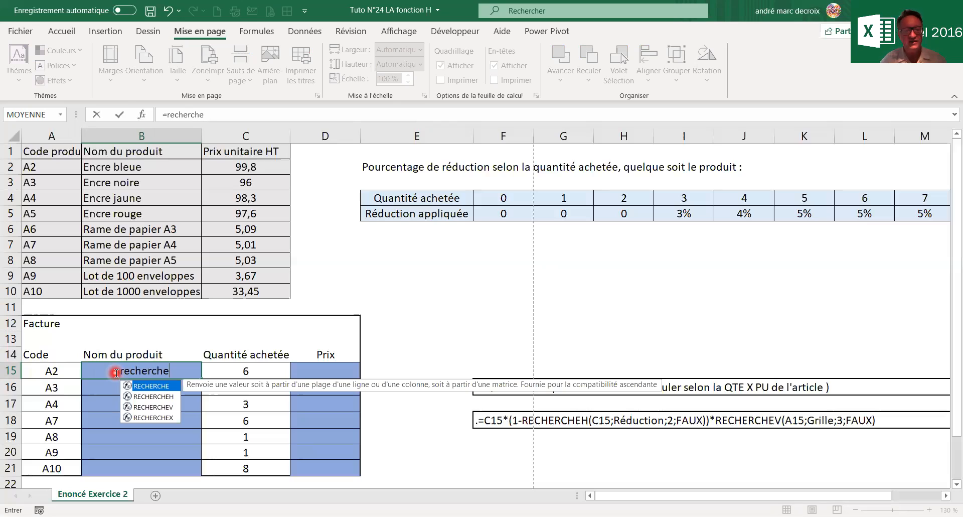
{"action": "type", "text": "v"}
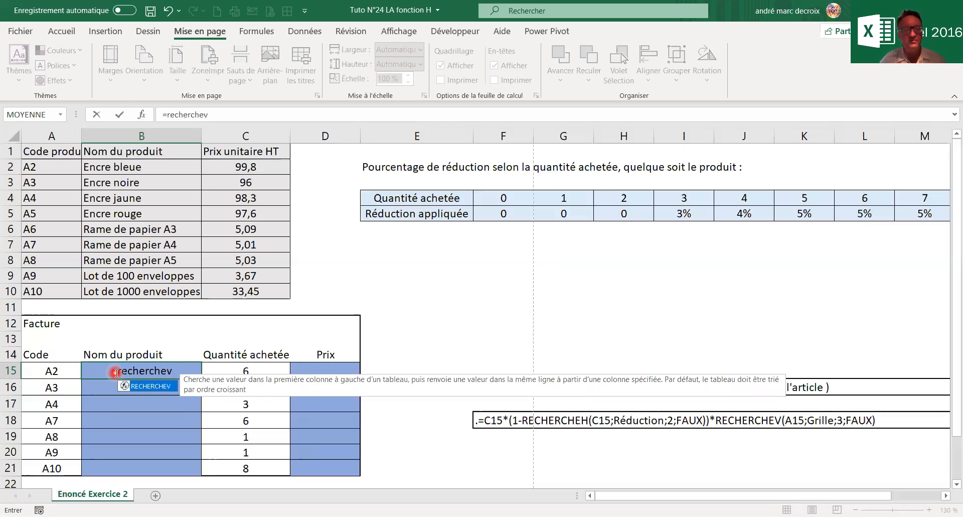
{"action": "type", "text": "("}
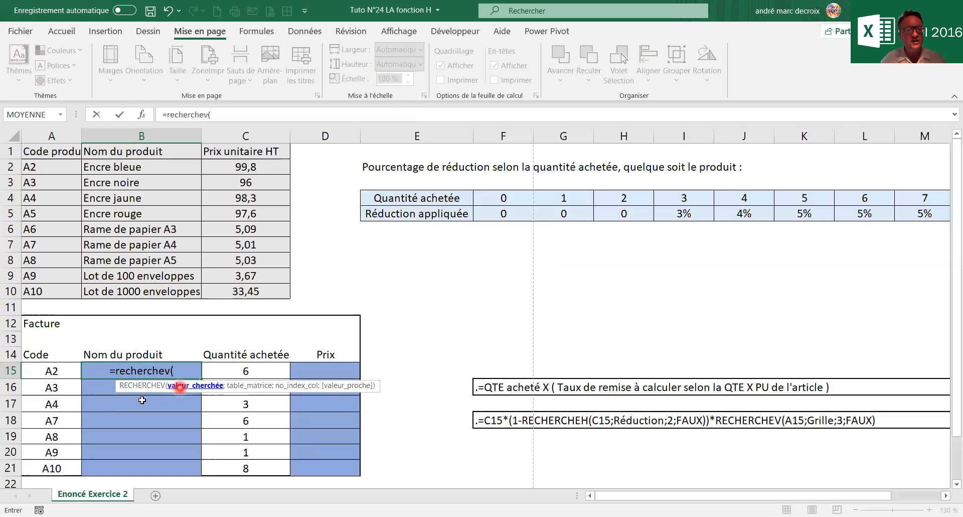
{"action": "left_click", "coordinate": [47, 371]}
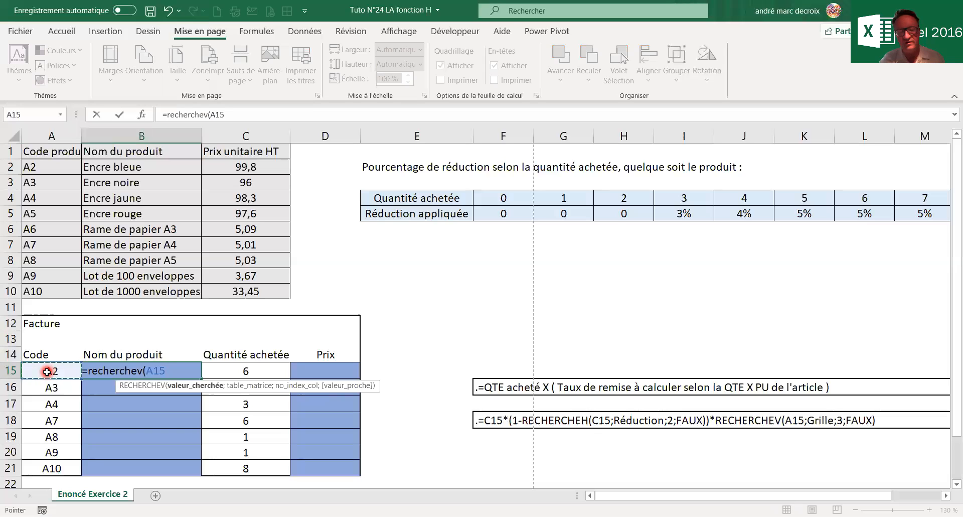
{"action": "type", "text": ";"}
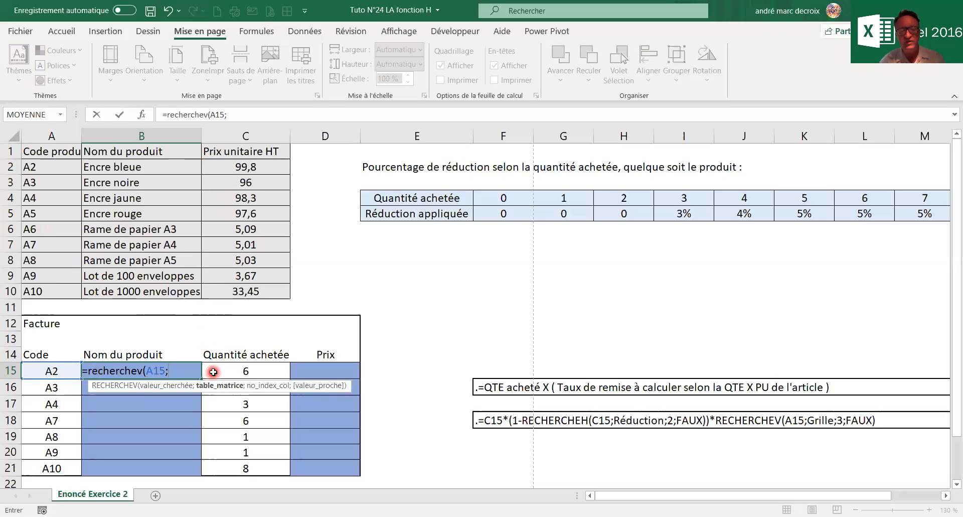
Step: Complete the formula as =RECHERCHEV(A15;Grille;2;FAUX) and fill it down the Nom du produit column to B21
{"action": "type", "text": "grille"}
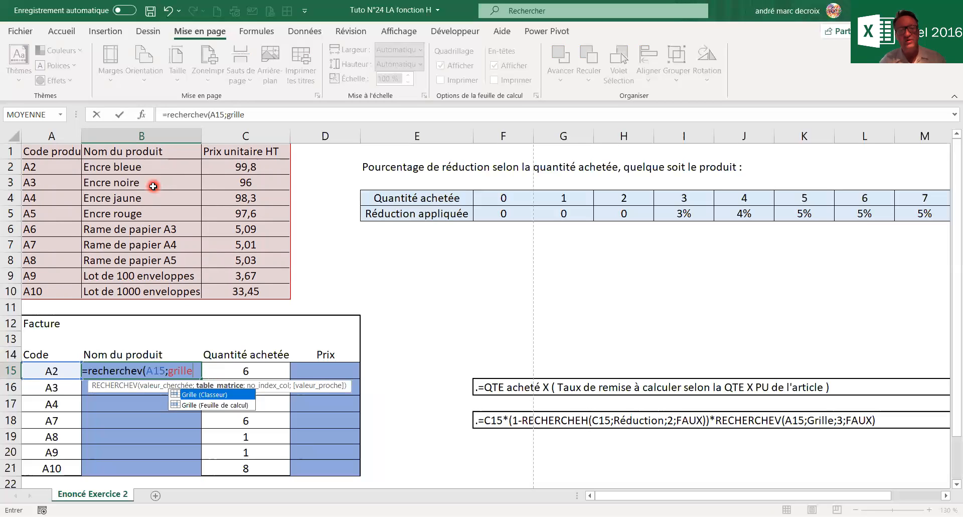
{"action": "type", "text": ";"}
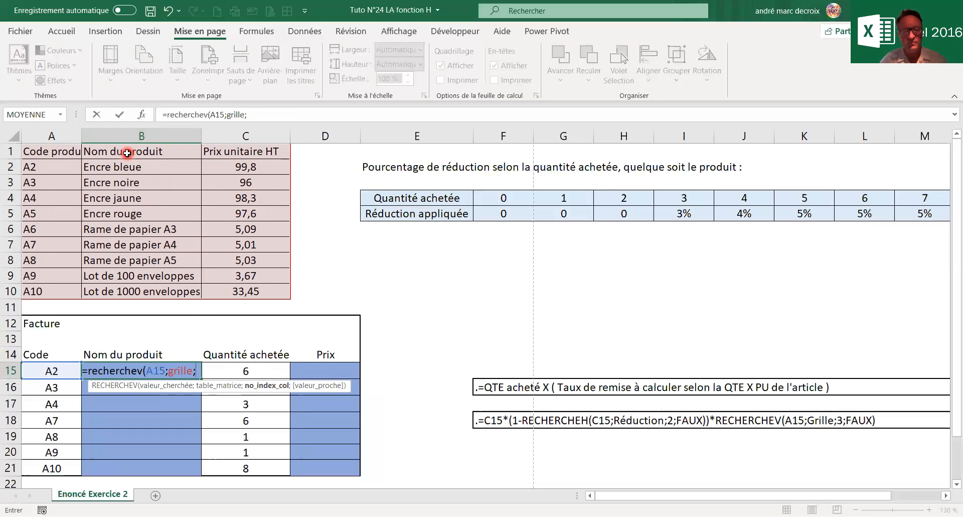
{"action": "type", "text": "2;"}
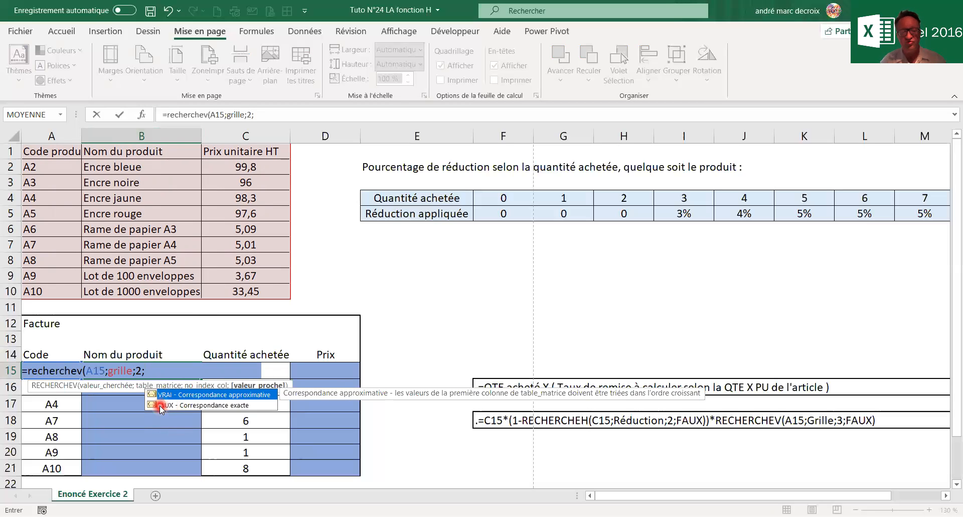
{"action": "type", "text": "faux"}
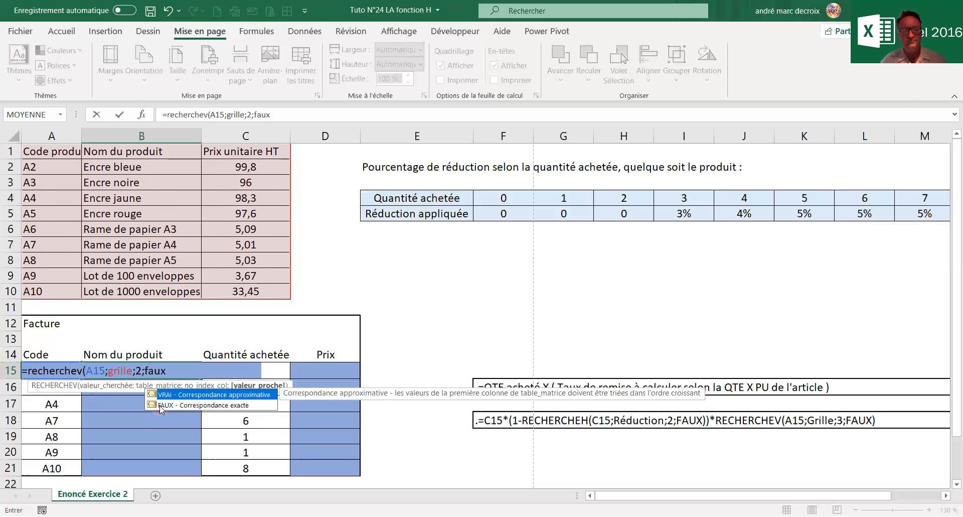
{"action": "type", "text": ")"}
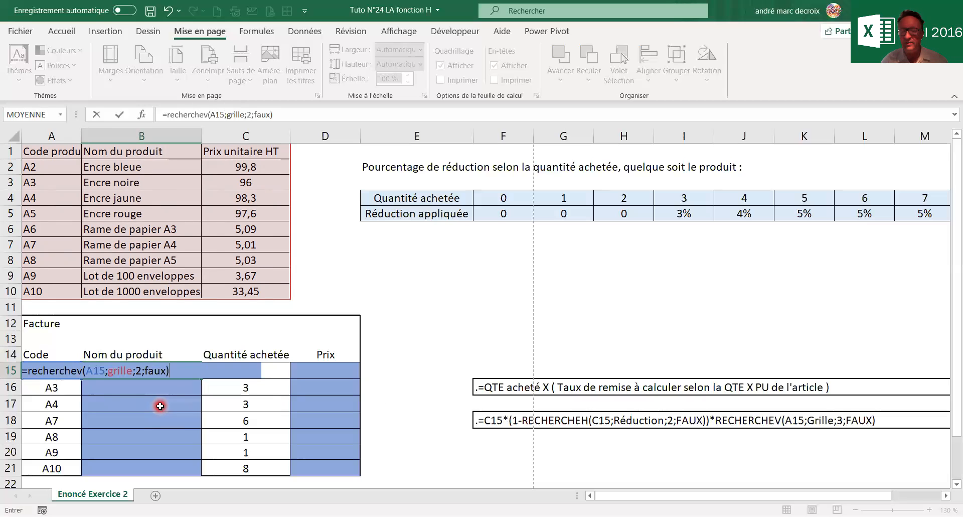
{"action": "key", "text": "ctrl+Return"}
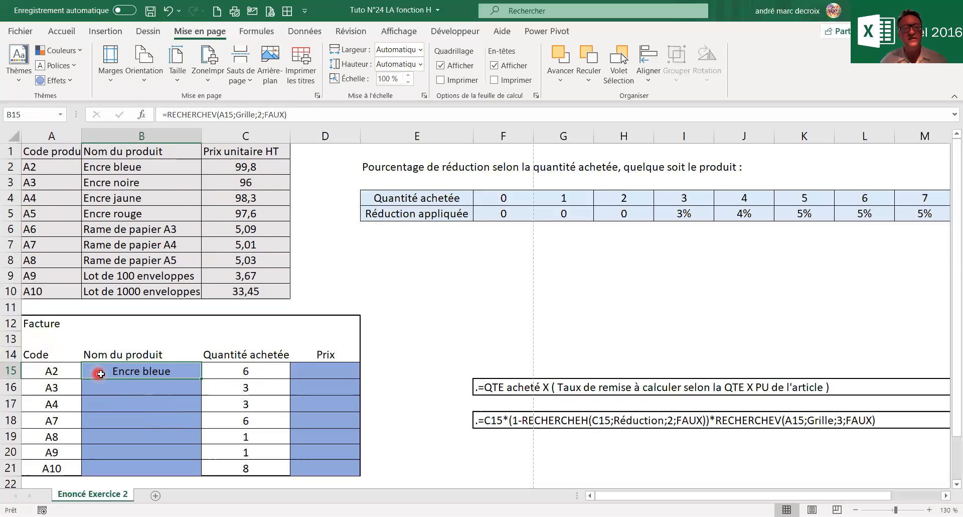
{"action": "left_click_drag", "start_coordinate": [202, 380], "coordinate": [192, 470]}
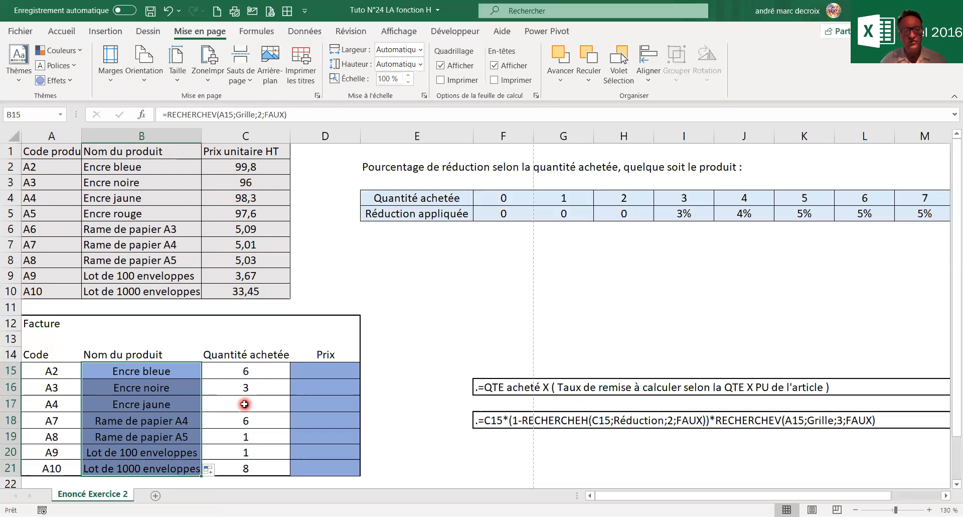
Step: Start the Prix formula in D15 with the purchased quantity multiplied by one minus the discount, as =C15*(1-
{"action": "left_click", "coordinate": [307, 372]}
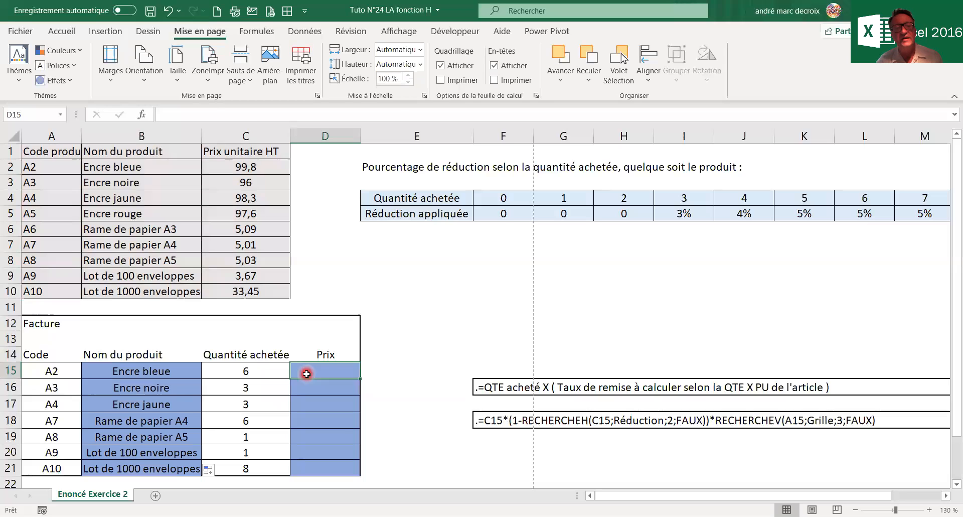
{"action": "type", "text": "="}
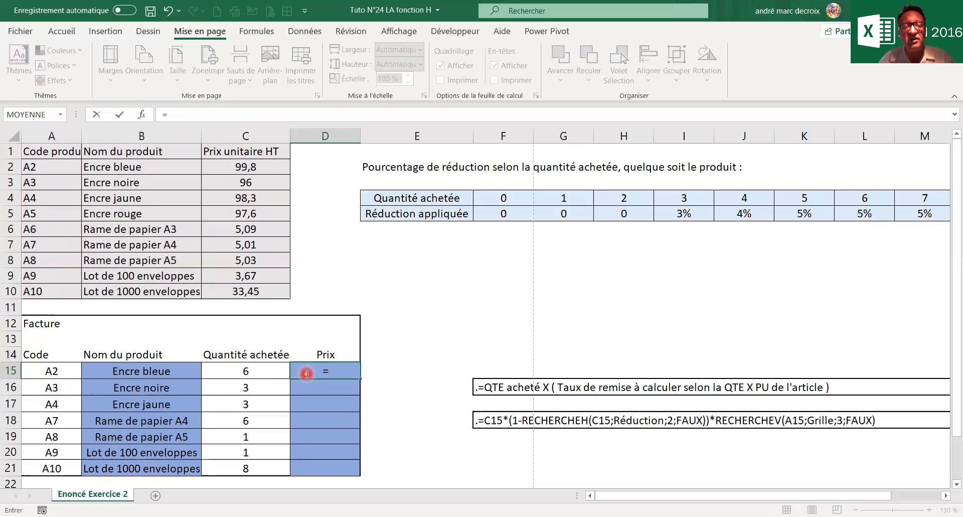
{"action": "left_click", "coordinate": [245, 369]}
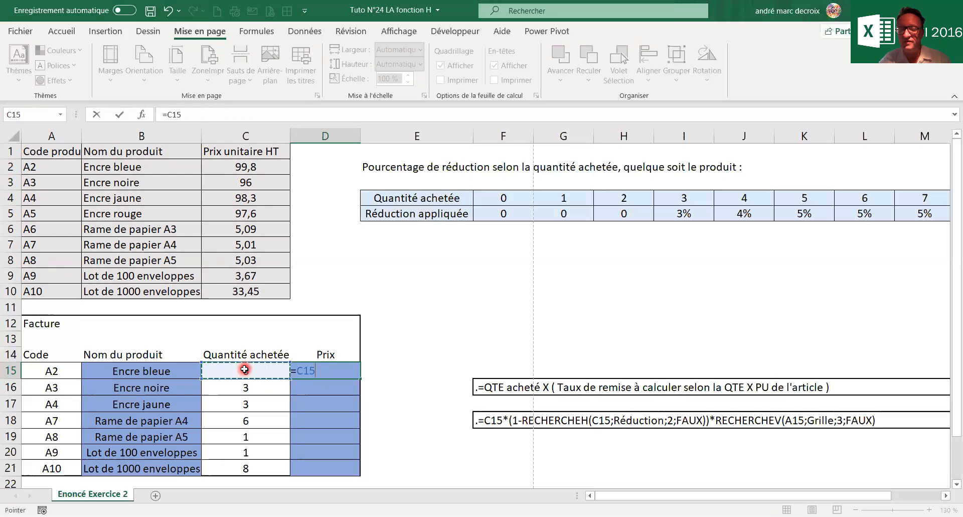
{"action": "type", "text": "*"}
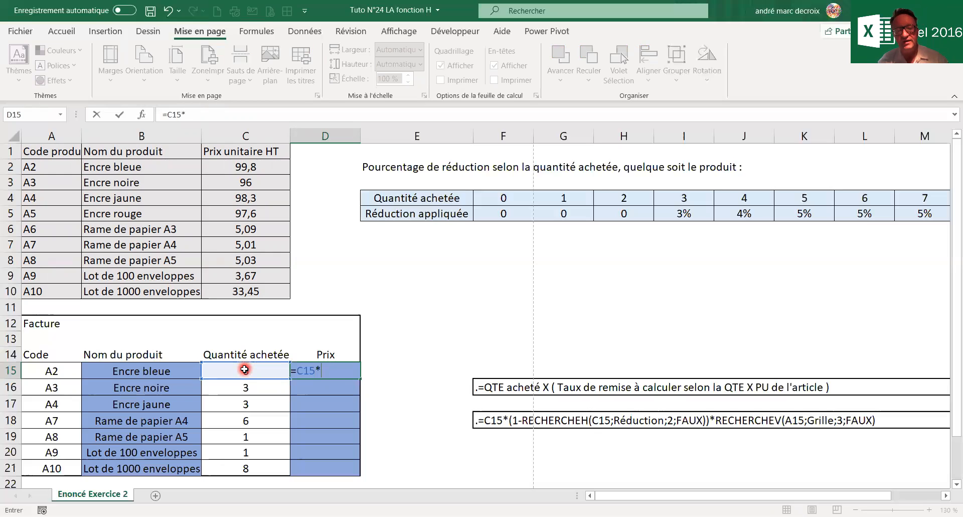
{"action": "type", "text": "("}
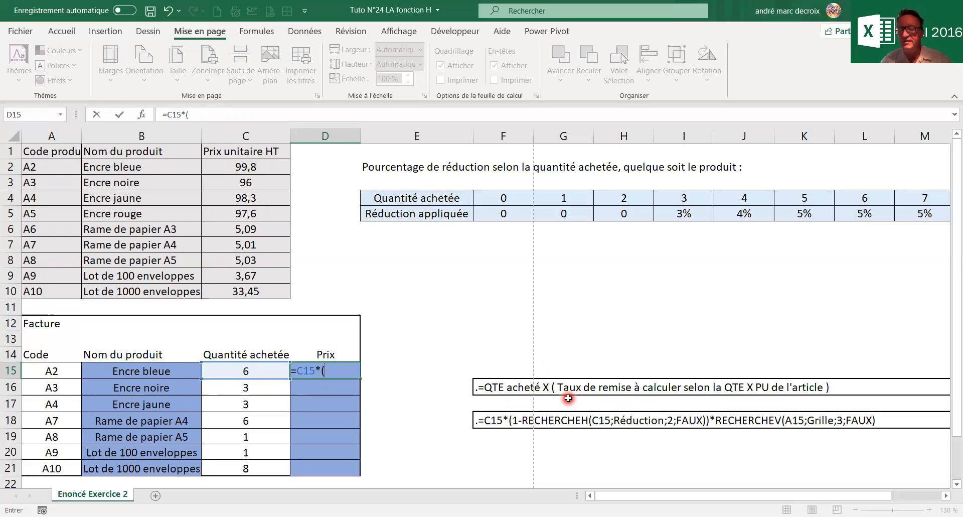
{"action": "type", "text": "1-"}
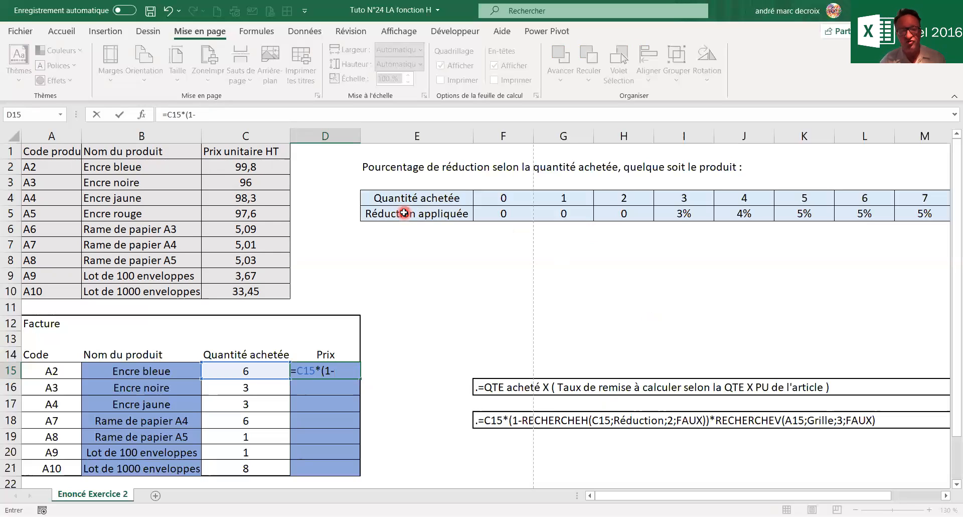
Step: Continue the D15 formula with a RECHERCHEH function that uses the purchased quantity in C15 as its lookup value
{"action": "type", "text": "recherche"}
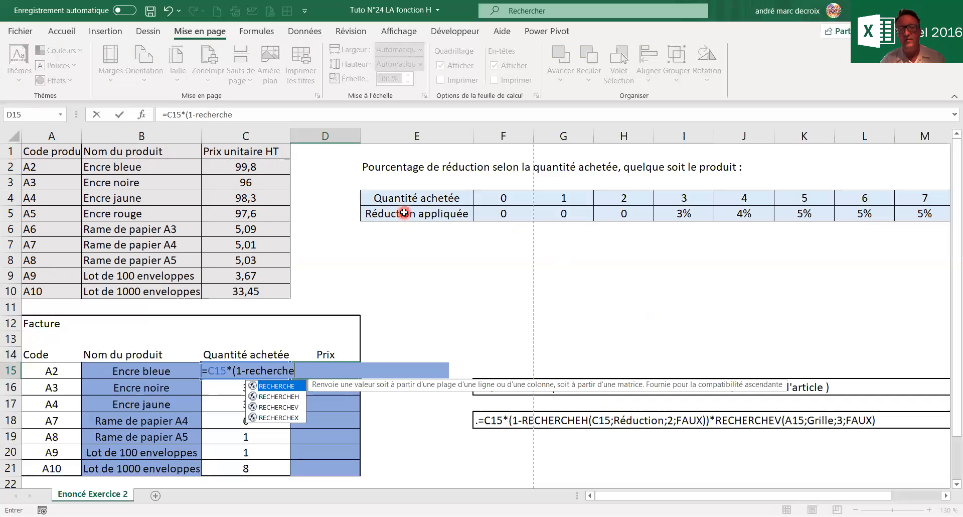
{"action": "type", "text": "h"}
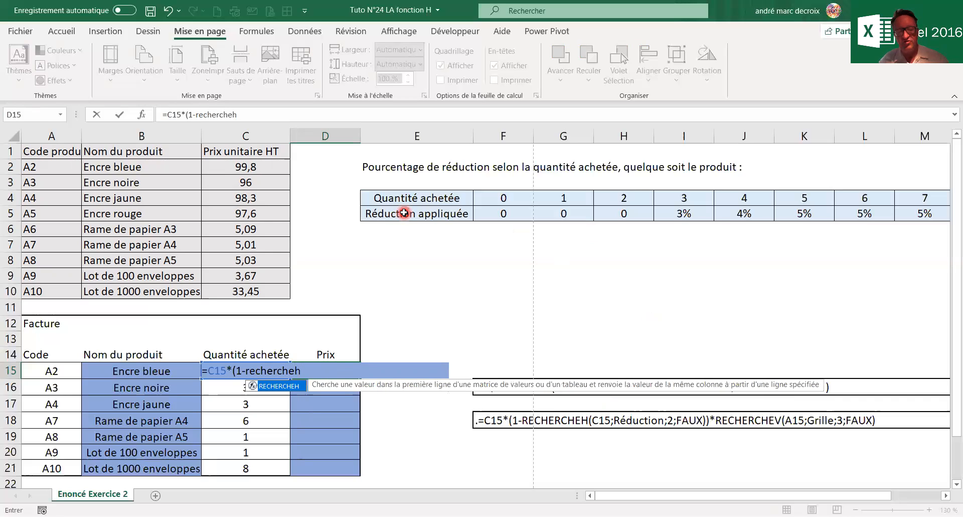
{"action": "type", "text": "("}
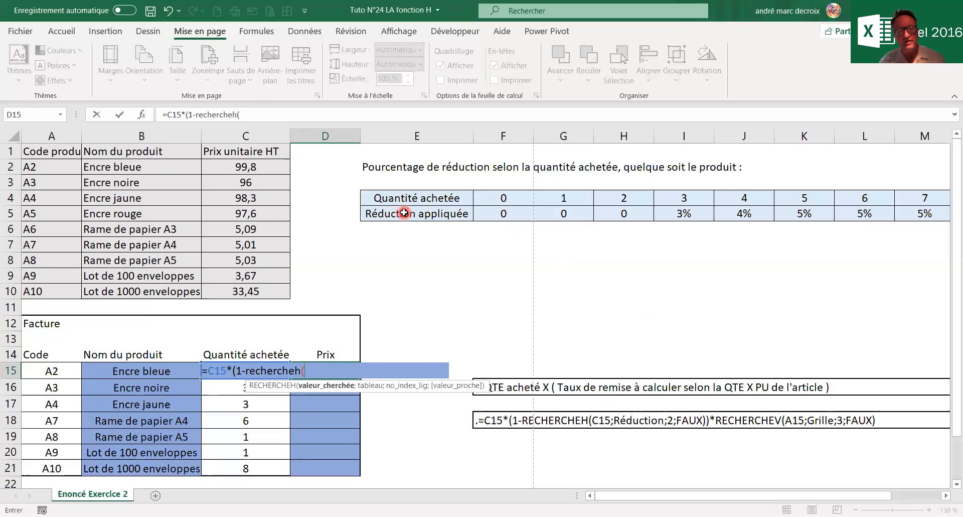
{"action": "type", "text": "C15"}
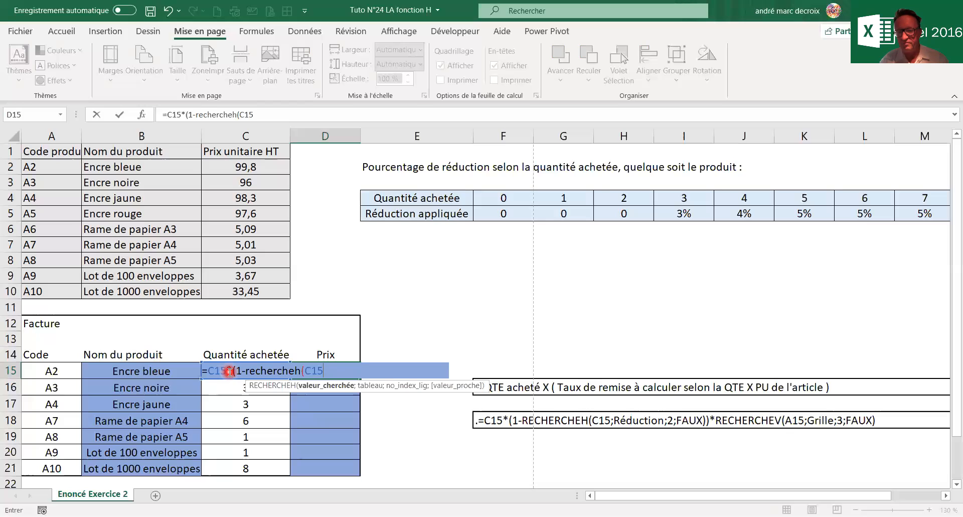
{"action": "type", "text": ";"}
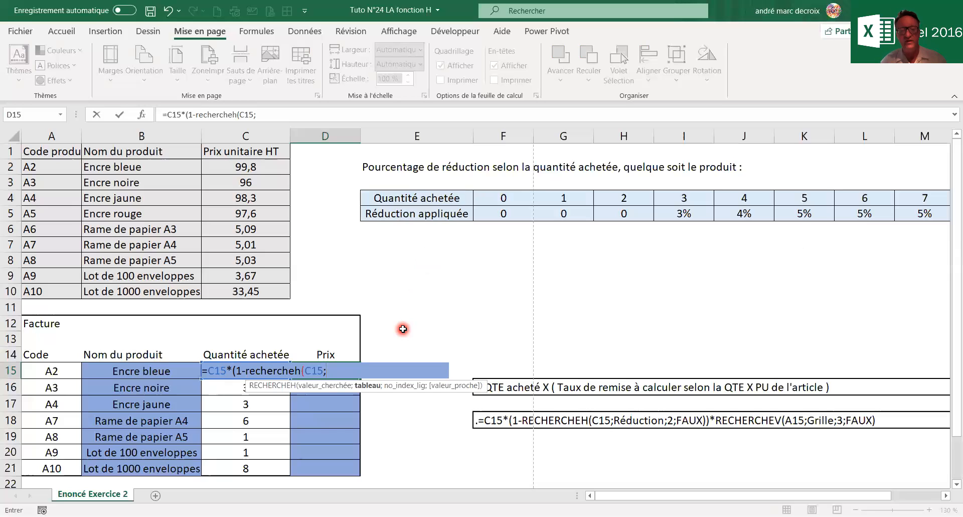
Step: Complete the RECHERCHEH in D15 with the named range réduction, row index 2 and faux, closing both parentheses
{"action": "type", "text": "ré"}
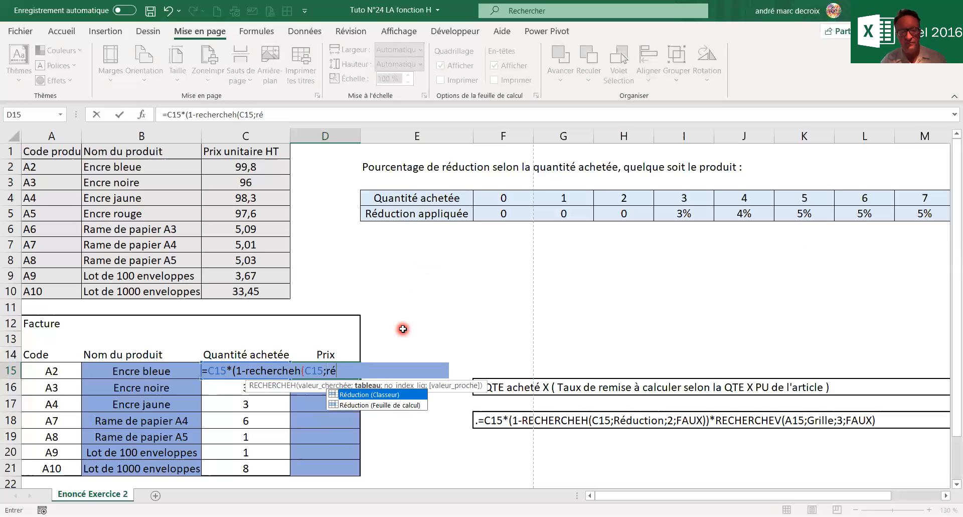
{"action": "type", "text": "duction"}
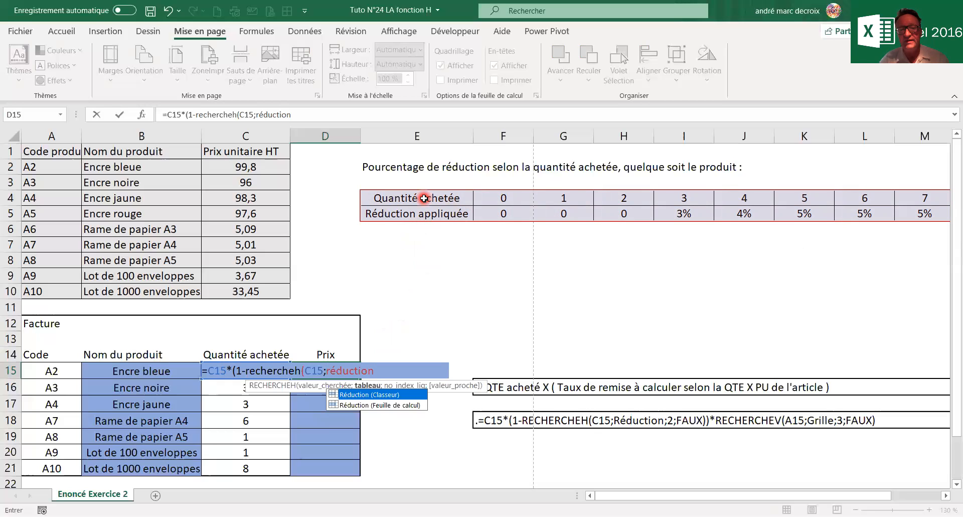
{"action": "type", "text": ";"}
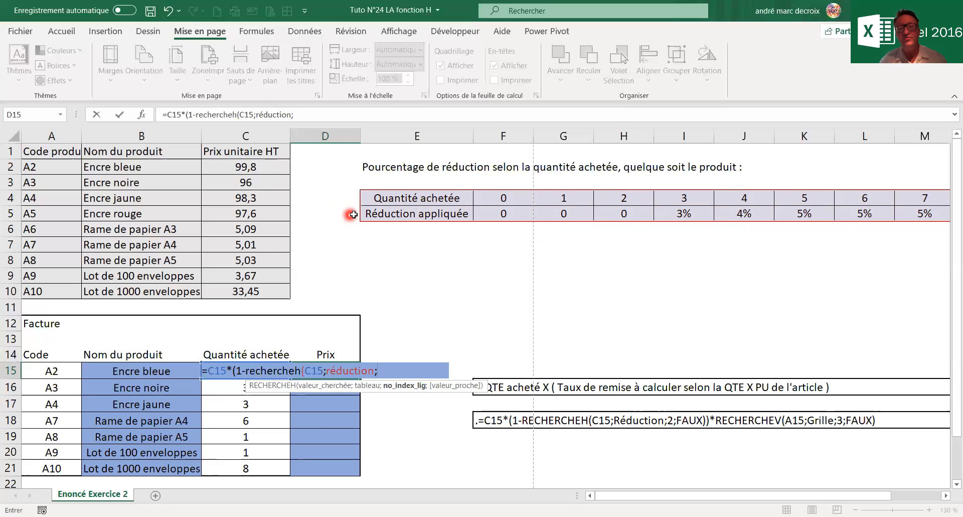
{"action": "type", "text": "2"}
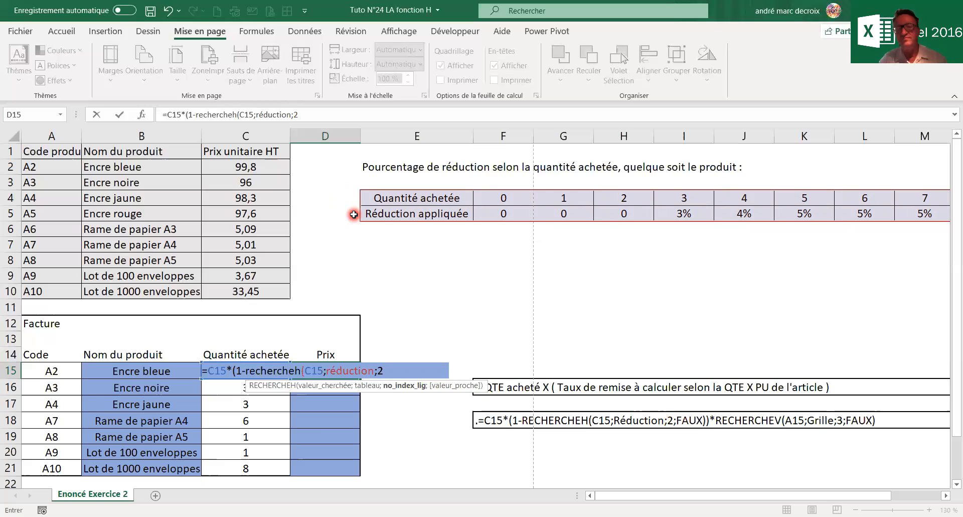
{"action": "type", "text": ";faux"}
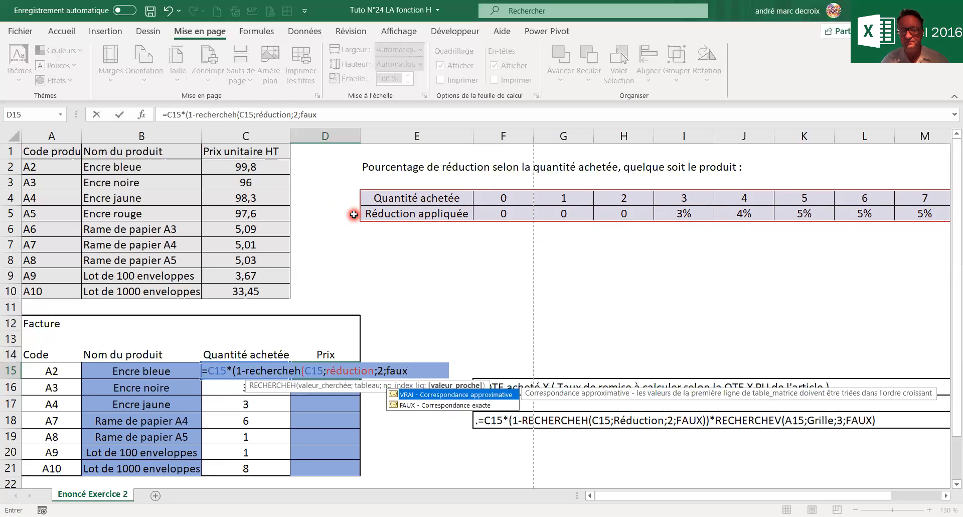
{"action": "type", "text": ")"}
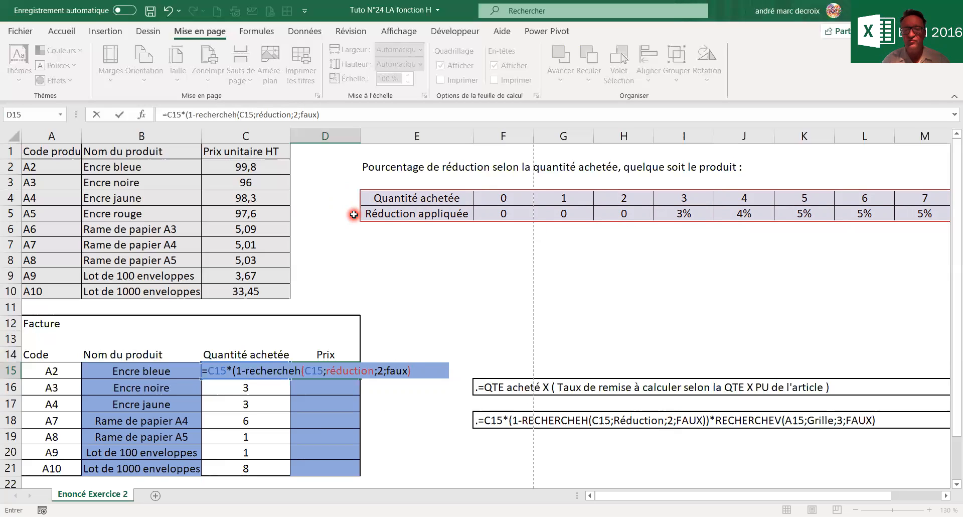
{"action": "type", "text": ")"}
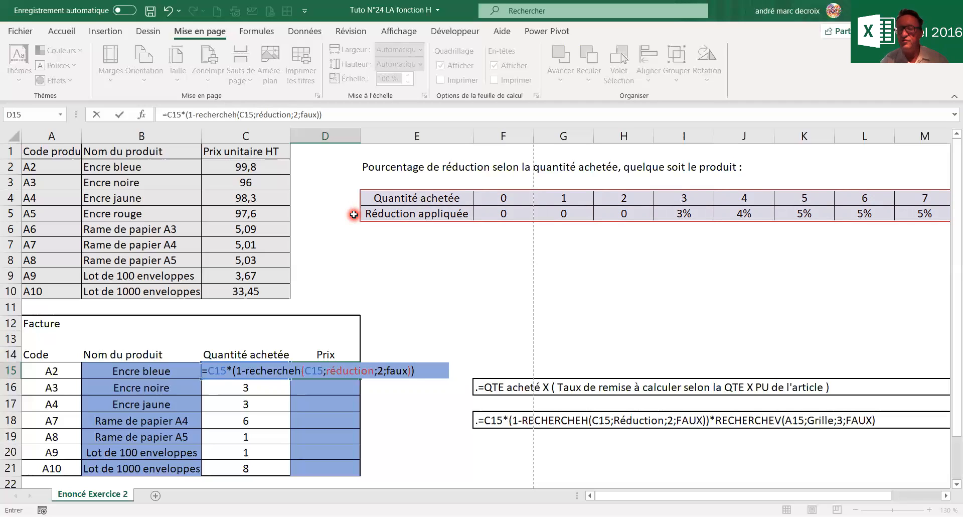
Step: Multiply the discounted quantity in the D15 formula by a RECHERCHEV with the product code in A15 as lookup value
{"action": "type", "text": "*"}
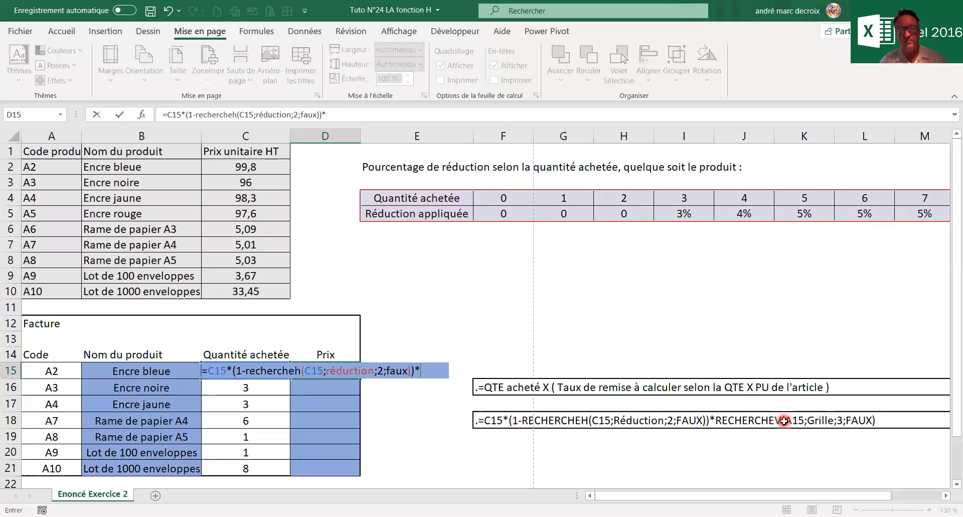
{"action": "type", "text": "recherche"}
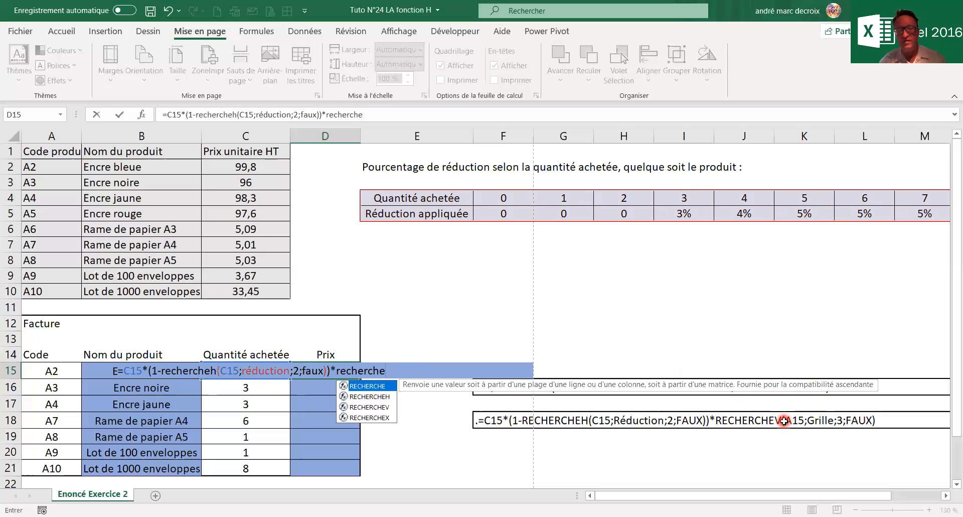
{"action": "type", "text": "v"}
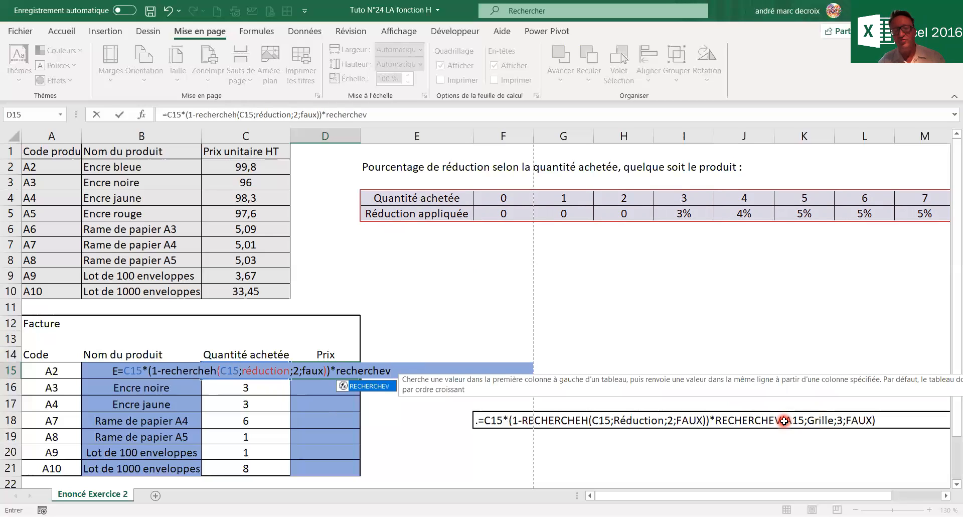
{"action": "type", "text": "("}
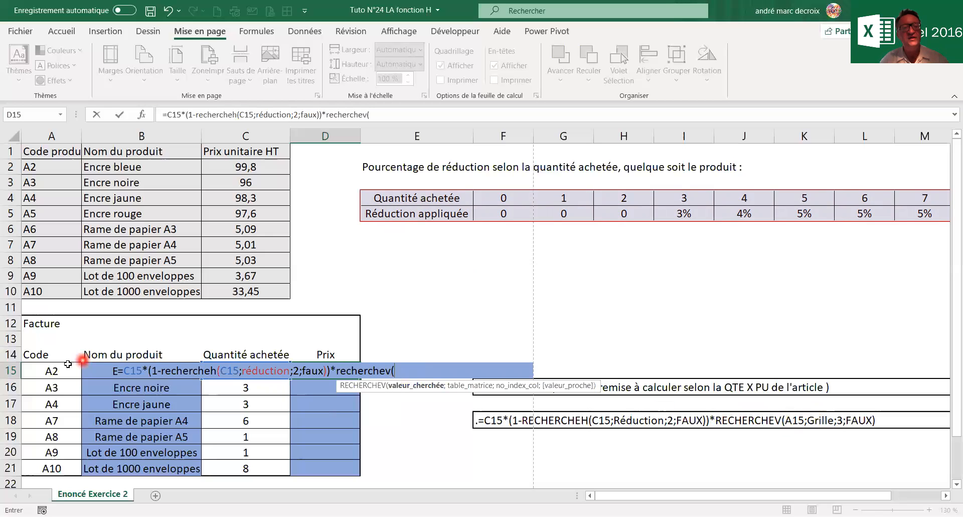
{"action": "left_click", "coordinate": [47, 369]}
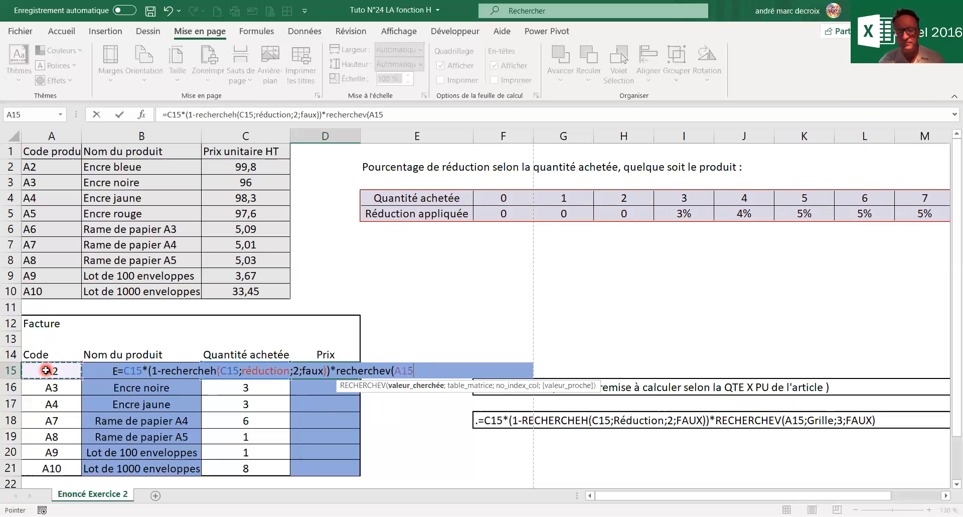
{"action": "type", "text": ";"}
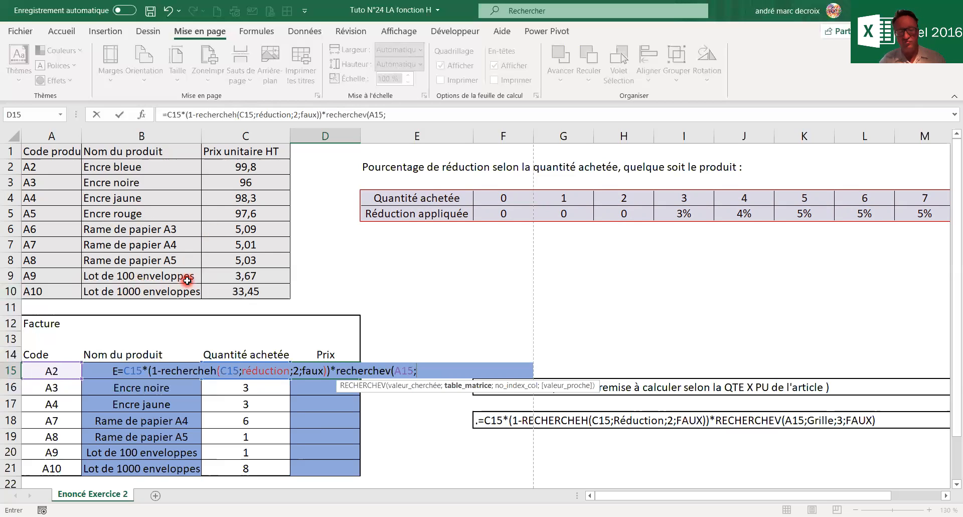
Step: Finish the RECHERCHEV in D15 with grille;3;faux and fill the formula down the Prix column to D21
{"action": "type", "text": "grille"}
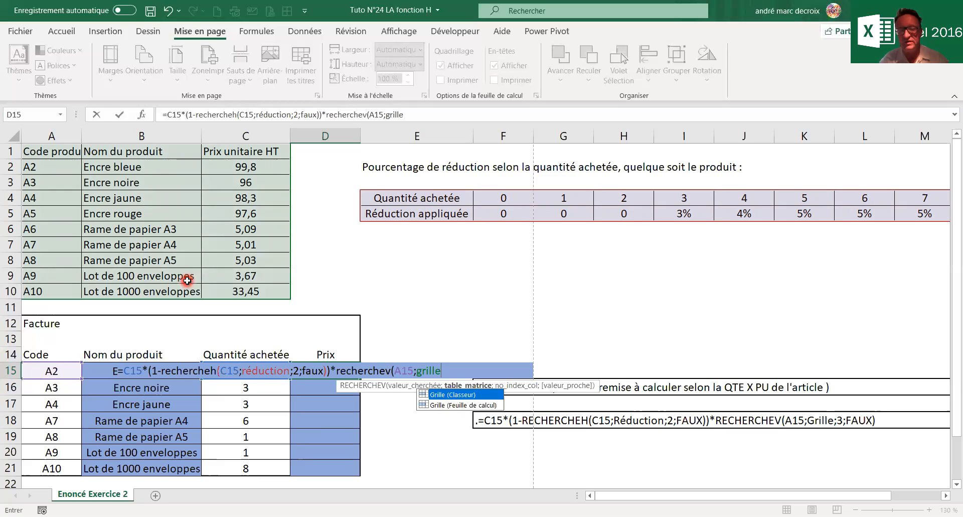
{"action": "type", "text": ";3"}
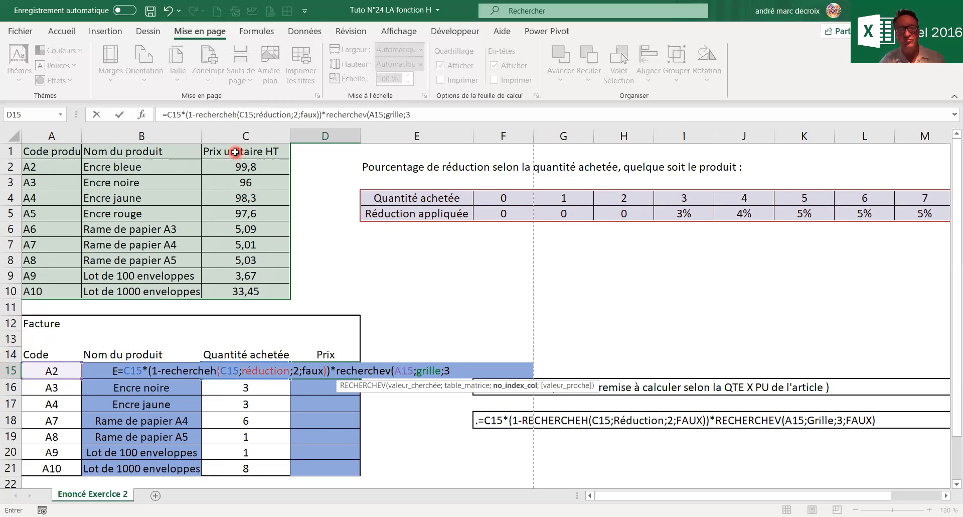
{"action": "type", "text": ";faux"}
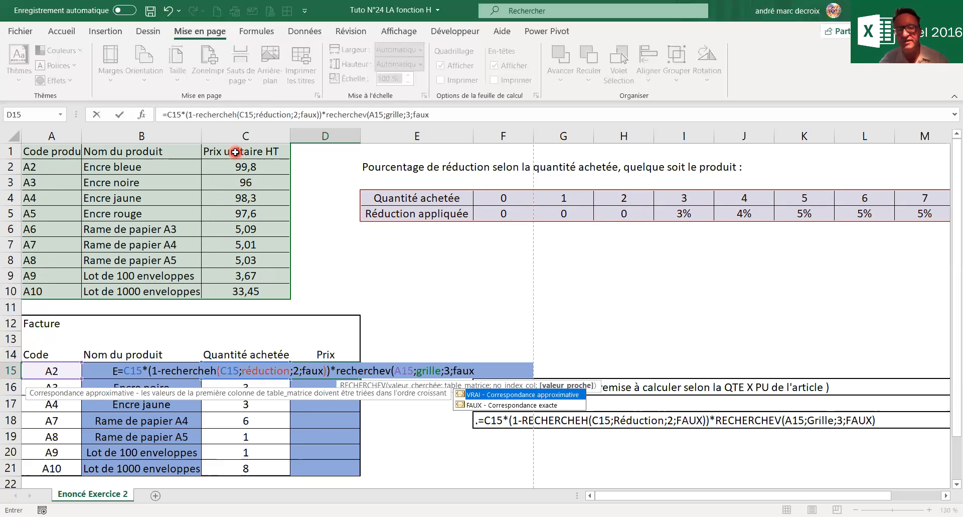
{"action": "type", "text": ")"}
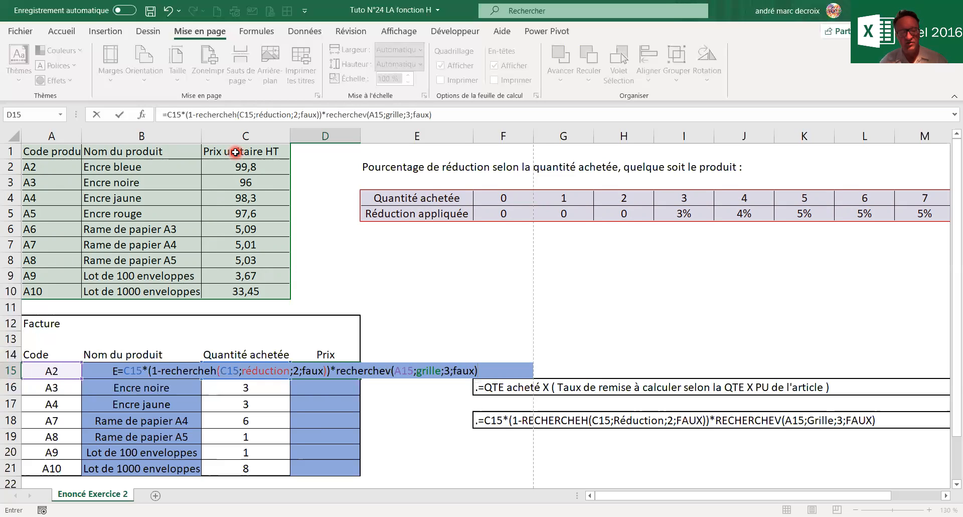
{"action": "key", "text": "ctrl+Return"}
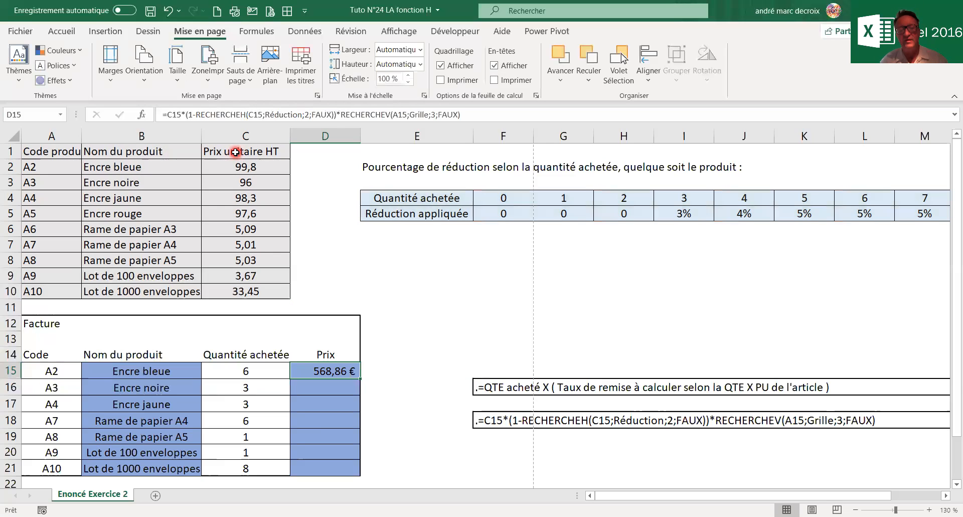
{"action": "left_click", "coordinate": [308, 371]}
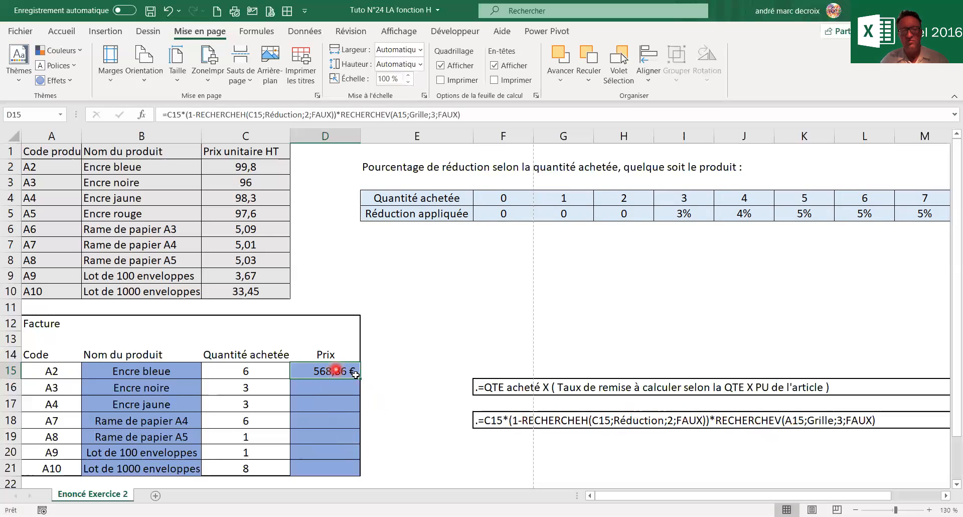
{"action": "left_click_drag", "start_coordinate": [358, 377], "coordinate": [356, 468]}
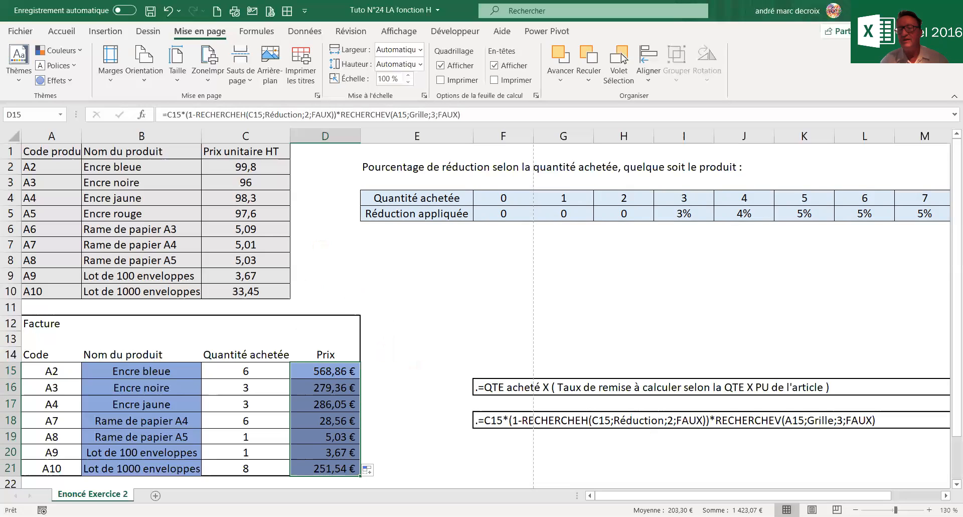
Step: Calculate the invoice total in D24 with an automatic sum of the prices, =SOMME(D15:D23)
{"action": "scroll", "coordinate": [950, 482], "scroll_direction": "down", "scroll_amount": 2}
{"action": "left_click", "coordinate": [954, 483]}
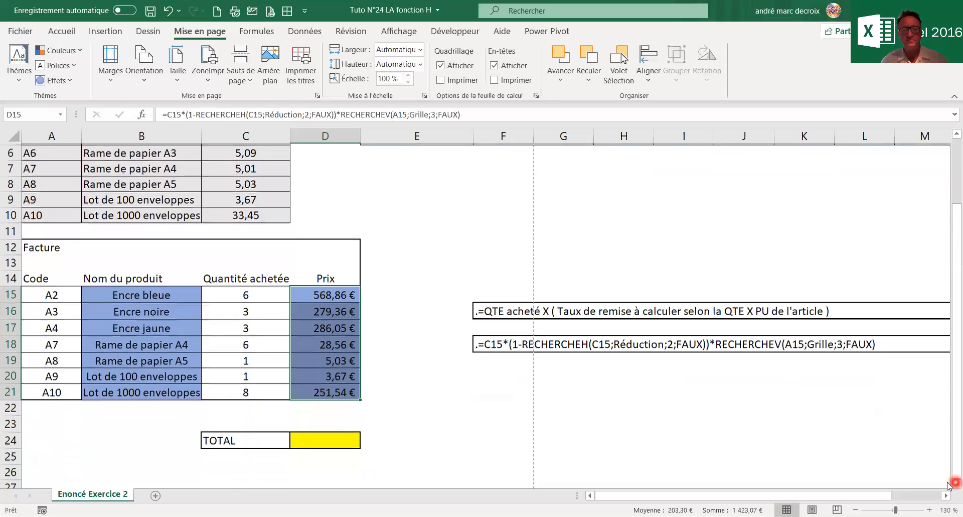
{"action": "left_click", "coordinate": [320, 438]}
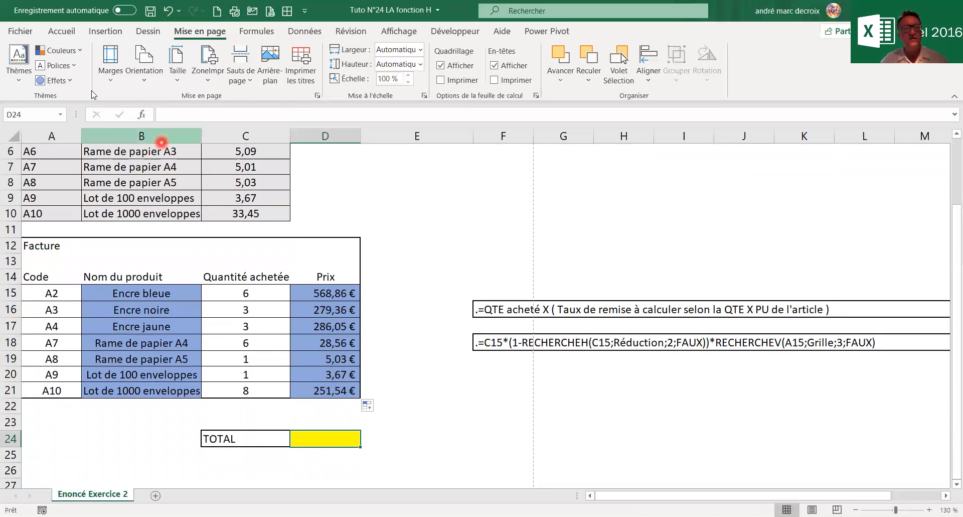
{"action": "left_click", "coordinate": [61, 32]}
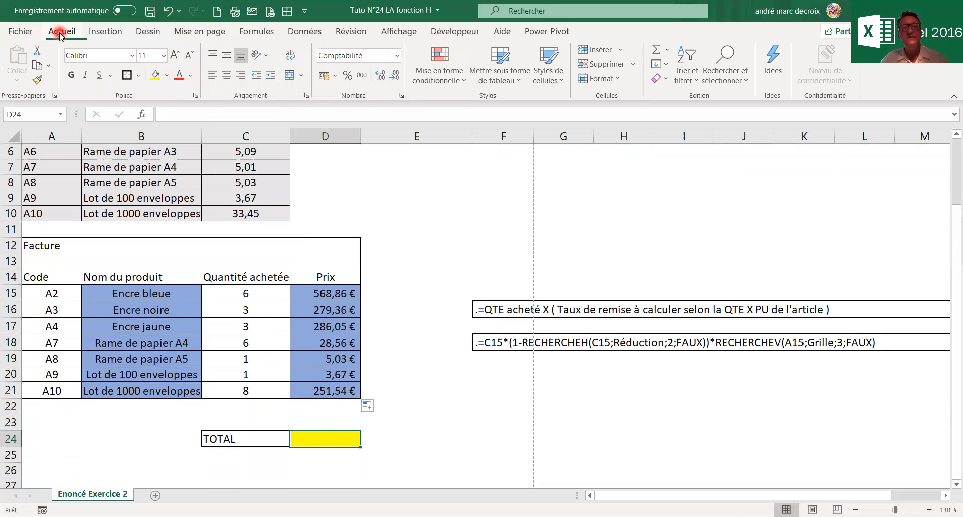
{"action": "left_click", "coordinate": [656, 50]}
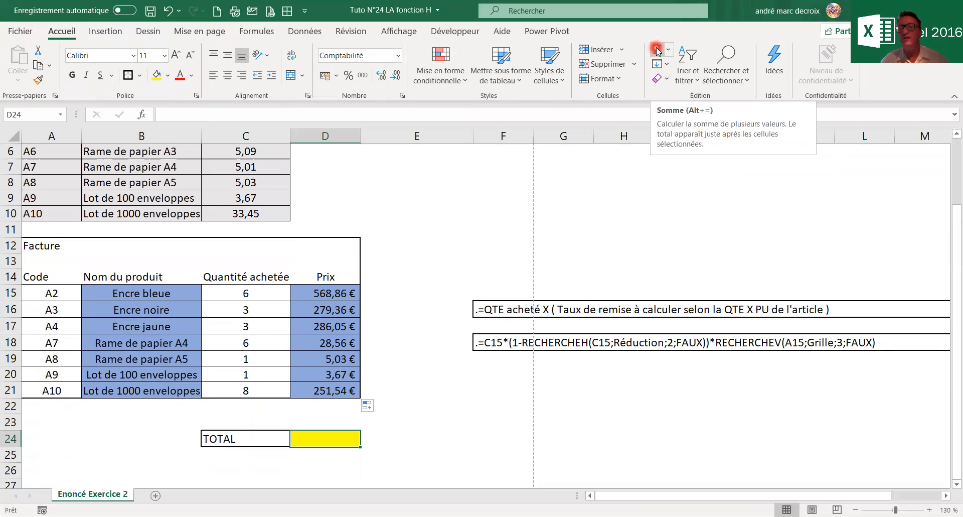
{"action": "left_click", "coordinate": [656, 50]}
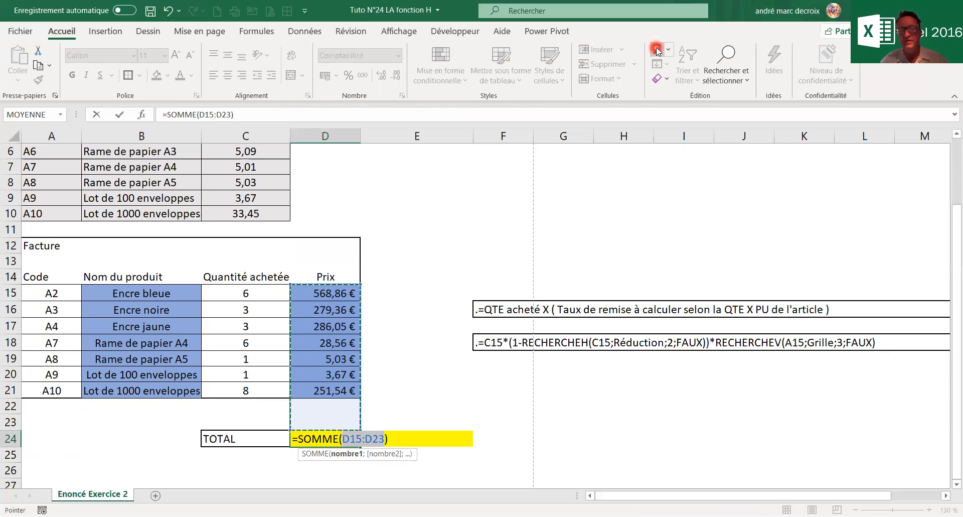
{"action": "left_click", "coordinate": [656, 50]}
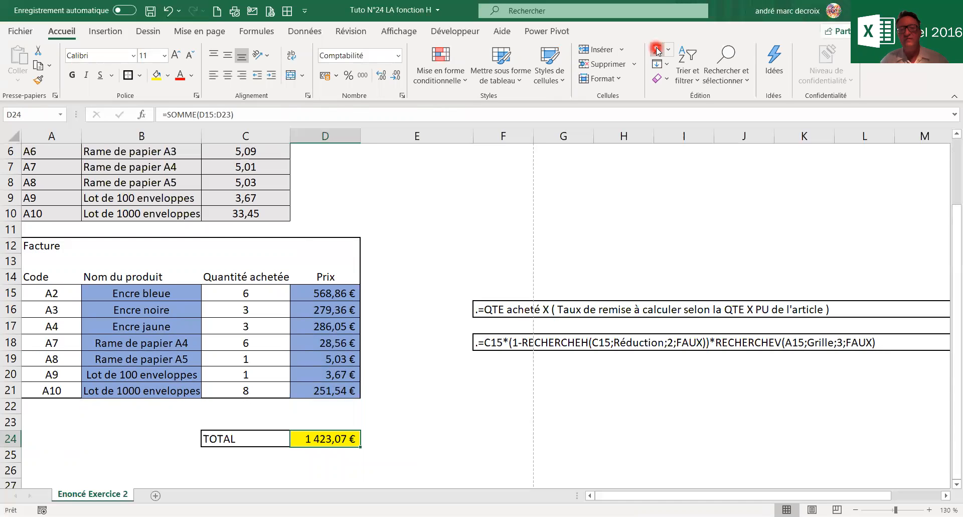
{"action": "left_click", "coordinate": [685, 133]}
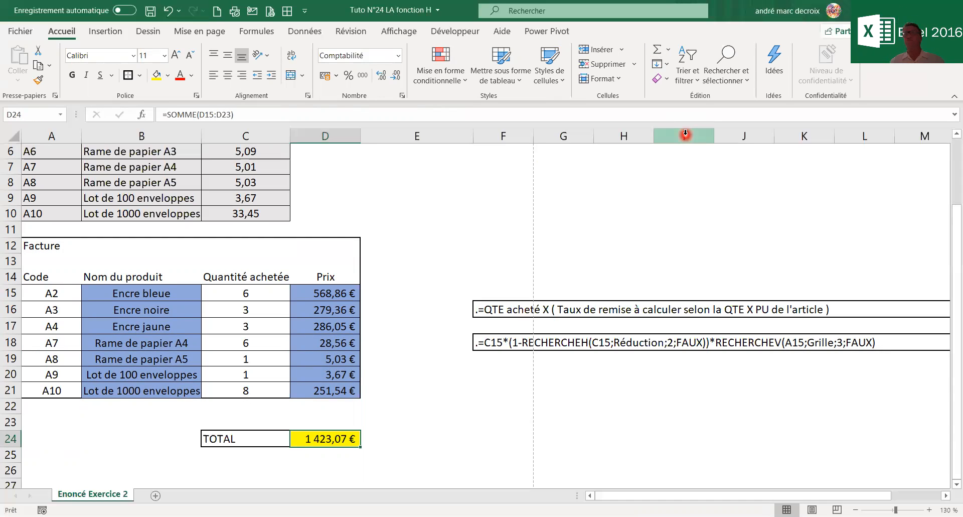